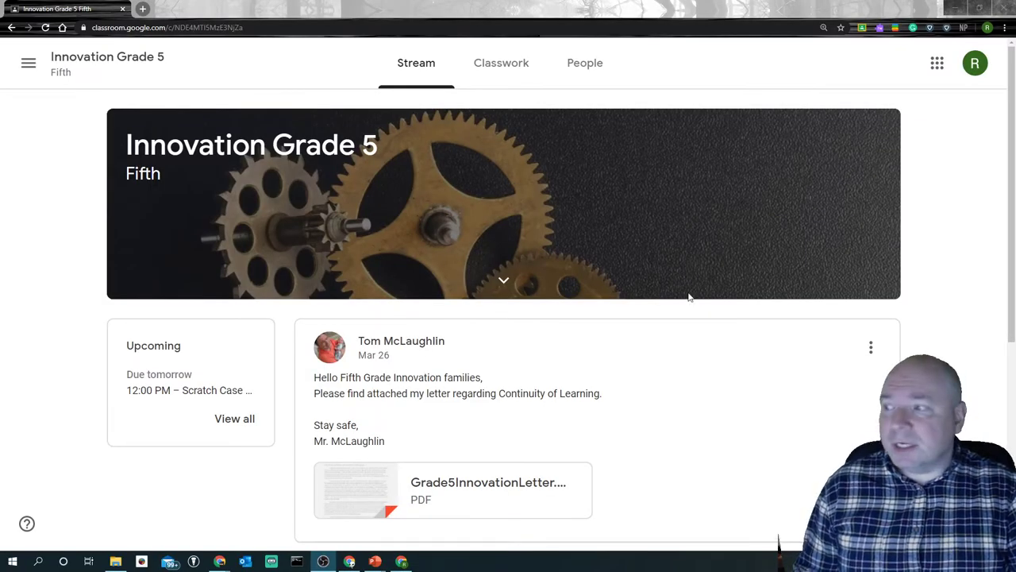
- Expand 'Design your Rube Goldberg Machine' in Classwork and open its full assignment page
left_click(531, 72)
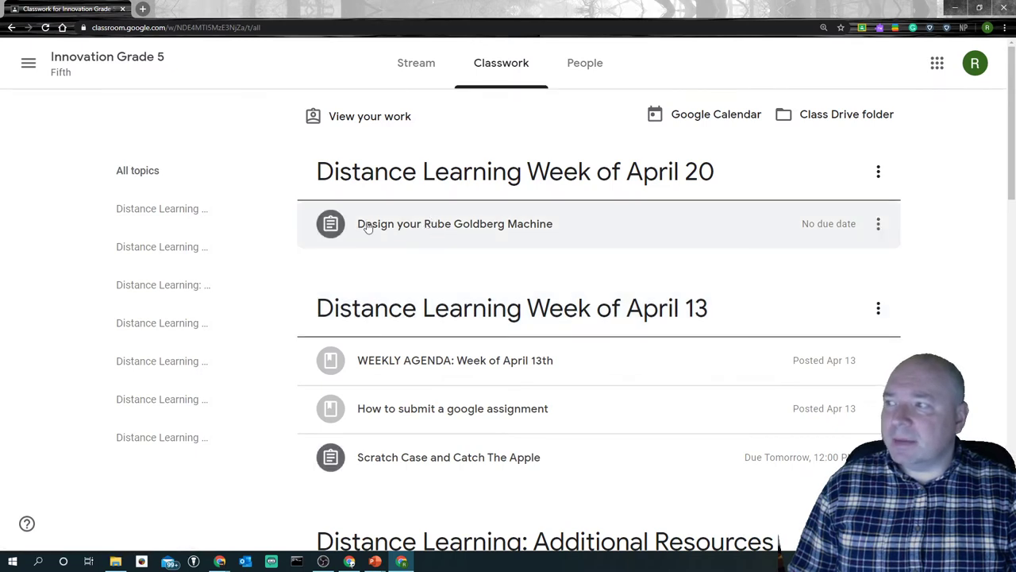
left_click(466, 230)
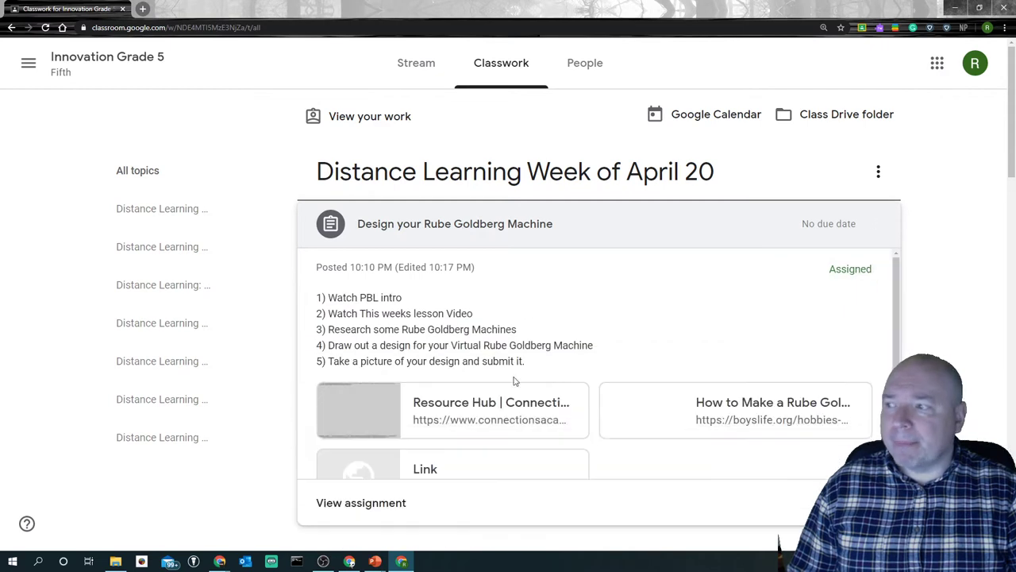
scroll(559, 351, "down", 2)
scroll(572, 358, "up", 2)
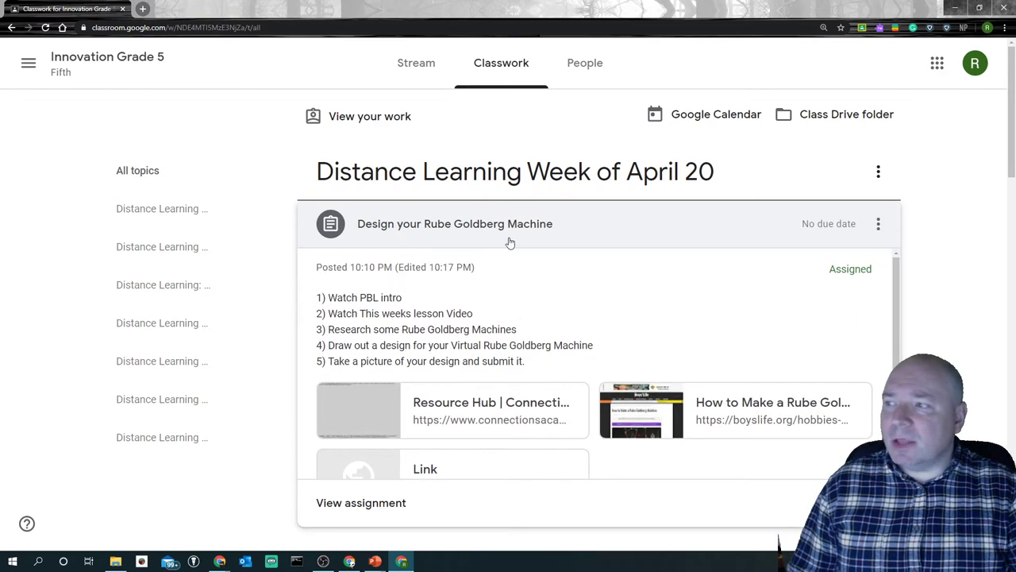
scroll(491, 325, "down", 1)
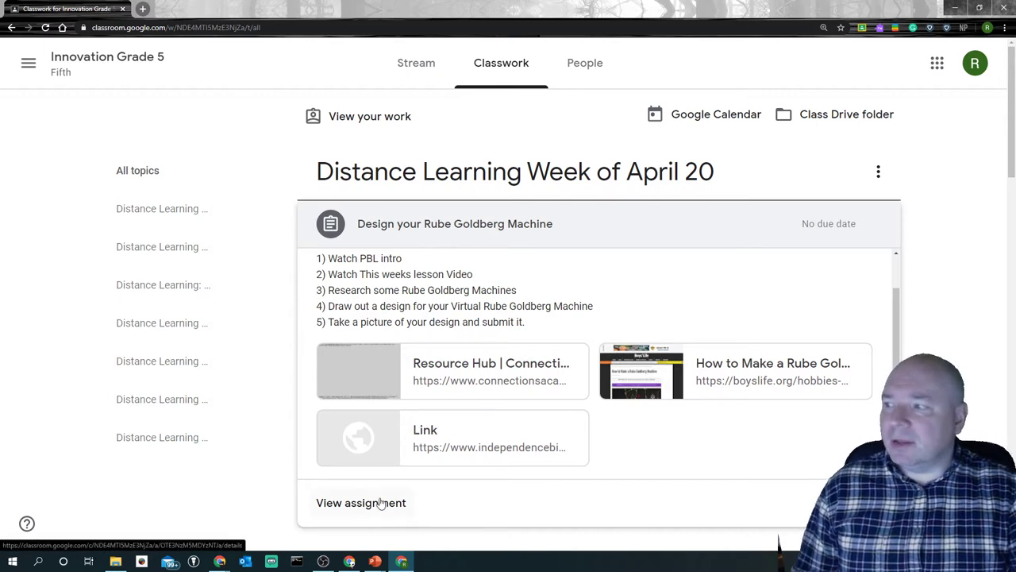
left_click(378, 508)
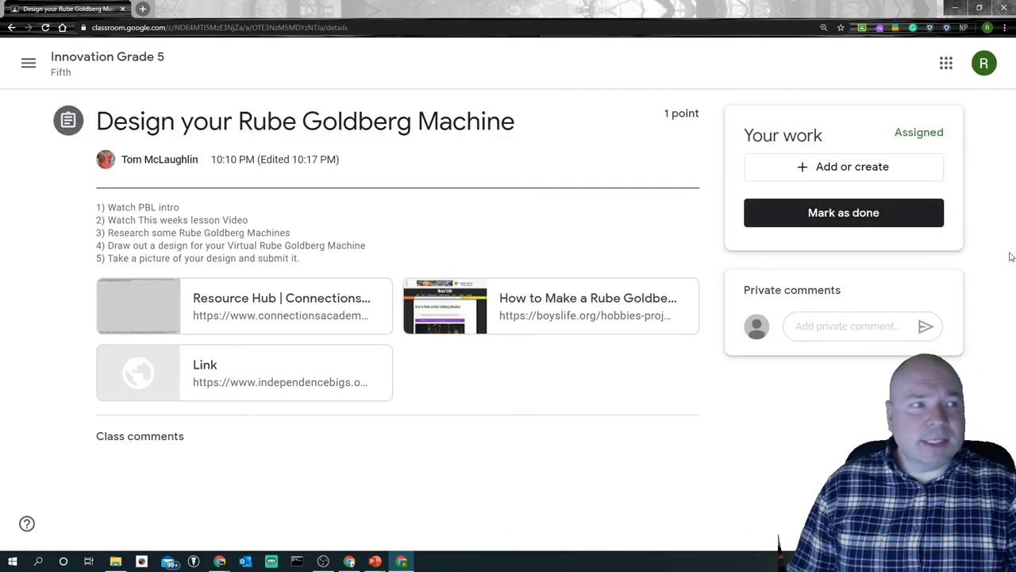
- Open the Connections Academy article and read through its task ideas and supply lists
left_click(343, 299)
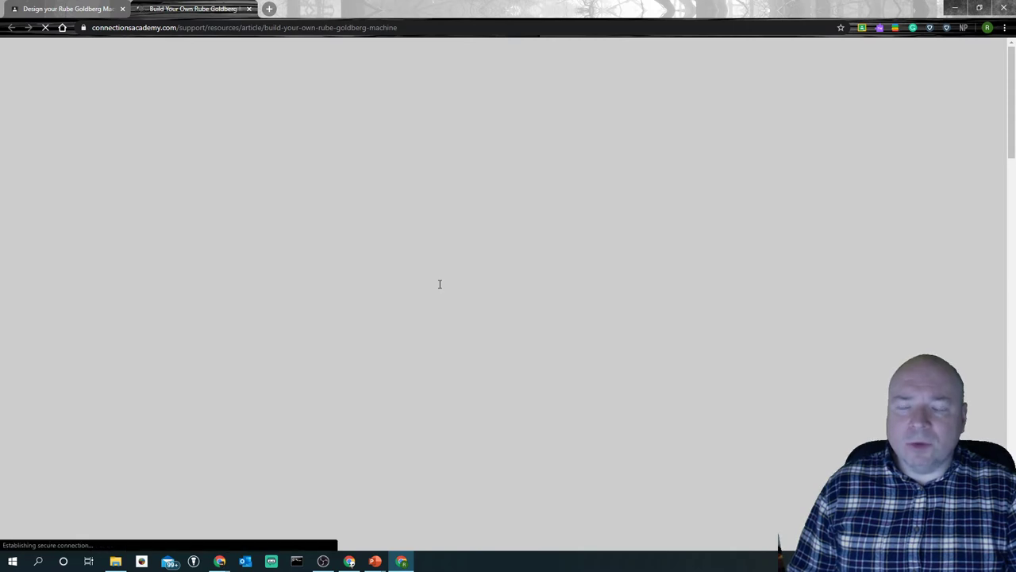
scroll(530, 277, "down", 2)
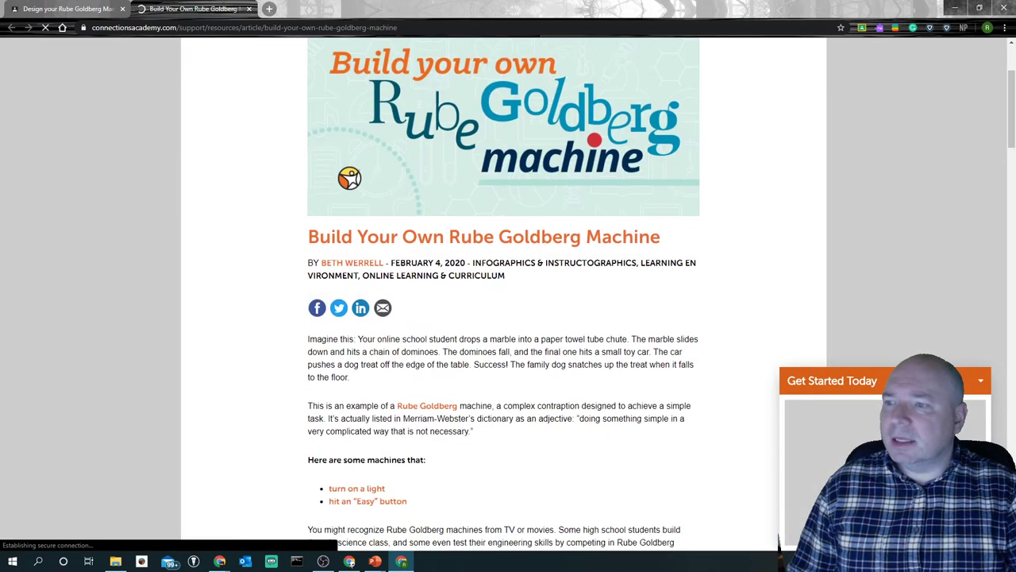
left_click(978, 385)
scroll(476, 386, "down", 4)
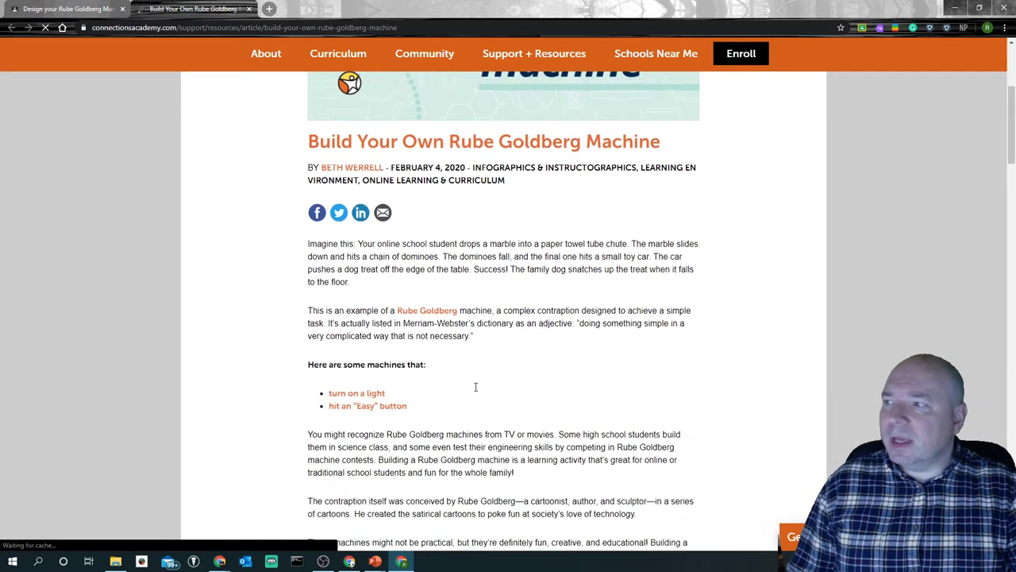
scroll(461, 362, "down", 1)
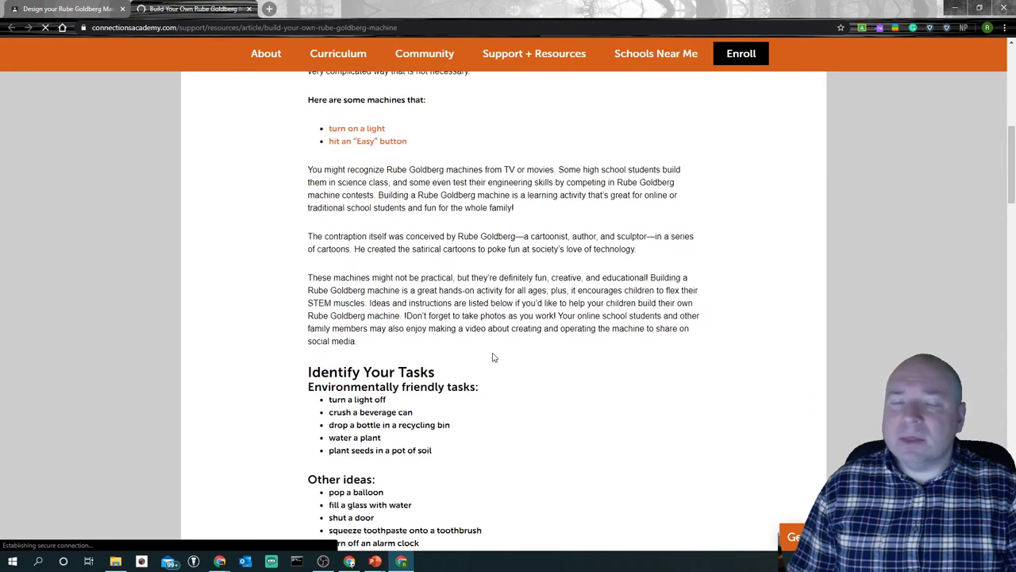
scroll(492, 357, "down", 1)
scroll(493, 363, "down", 1)
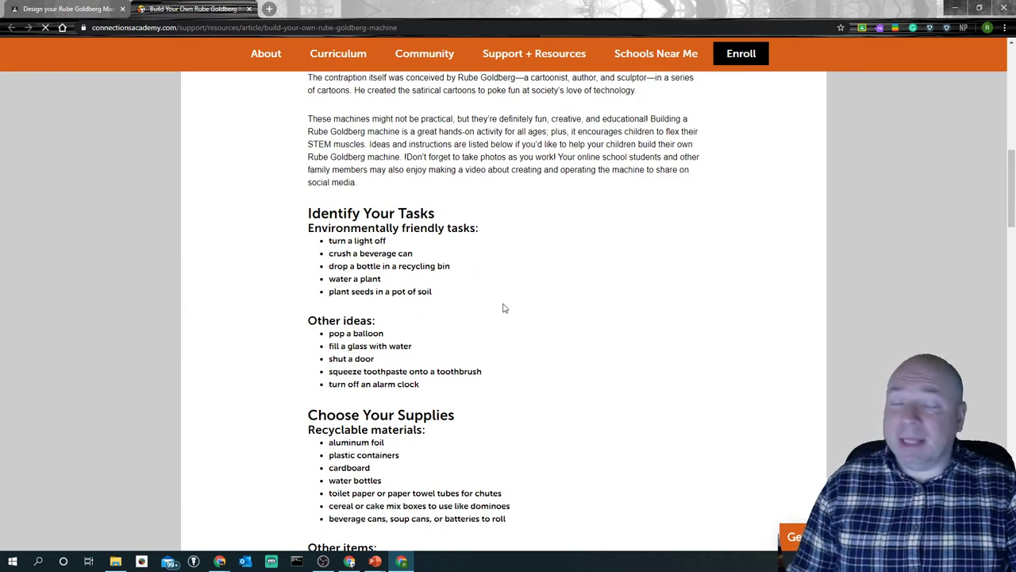
scroll(516, 309, "down", 2)
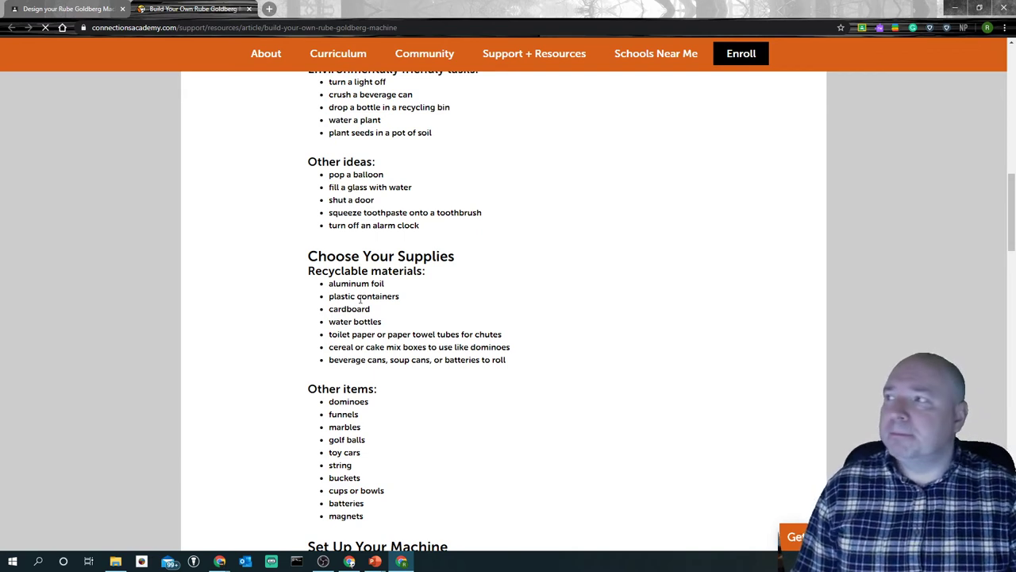
- Open Boys' Life's 'How to Make a Rube Goldberg Machine' article in a new tab and skim it
left_click(59, 11)
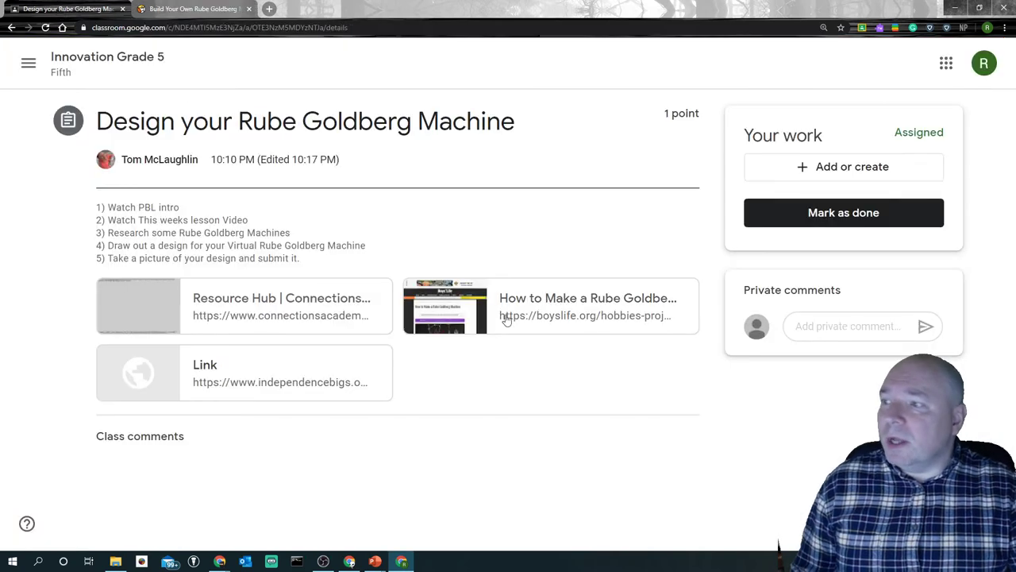
right_click(546, 303)
left_click(587, 311)
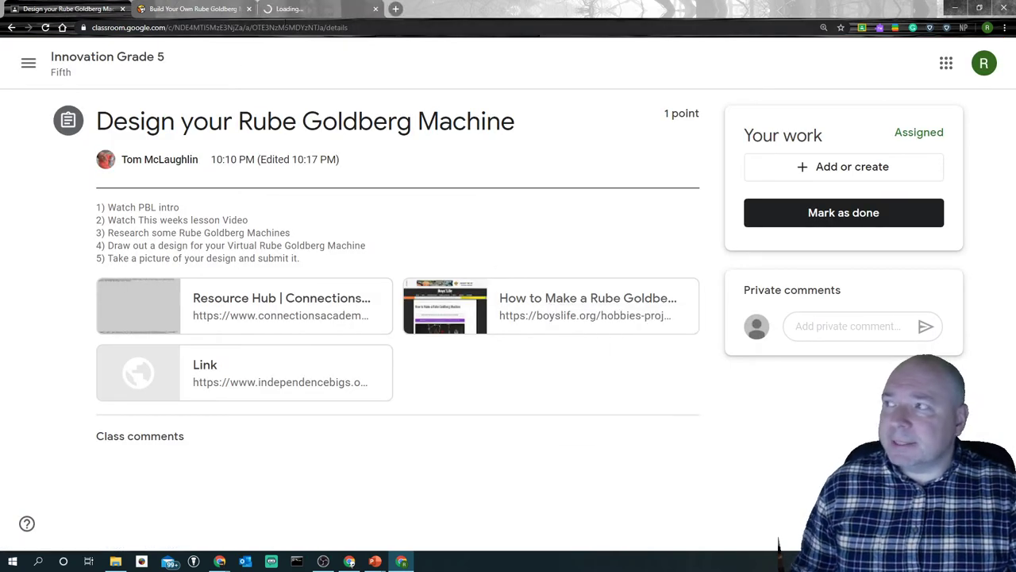
left_click(318, 9)
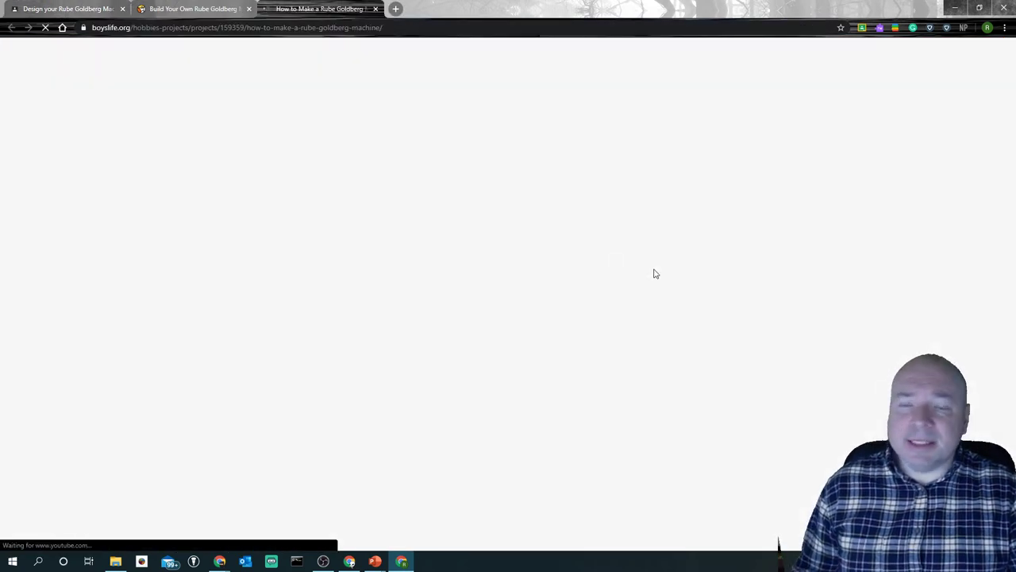
scroll(494, 340, "down", 8)
scroll(494, 340, "down", 4)
scroll(464, 333, "down", 1)
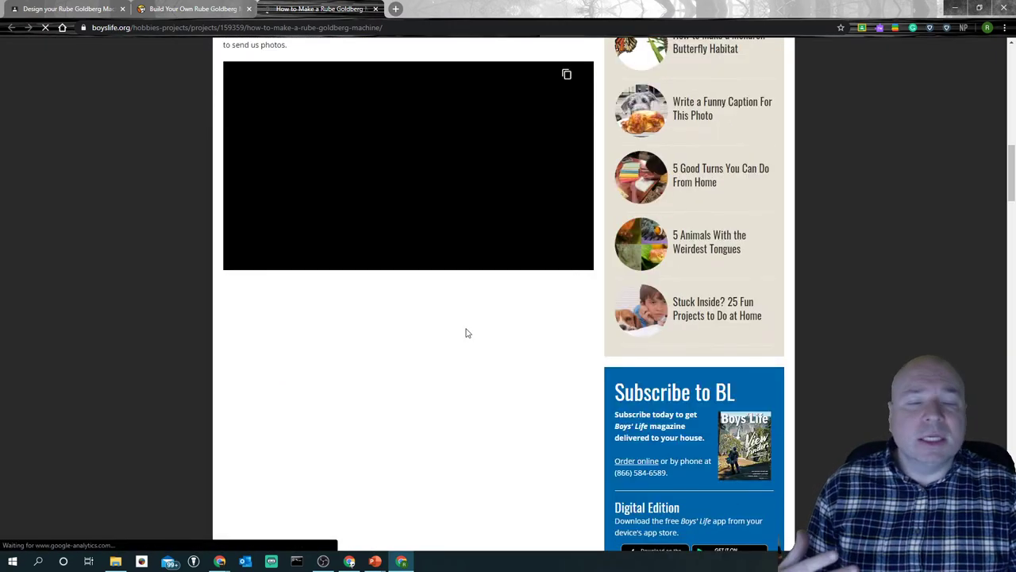
scroll(849, 347, "up", 2)
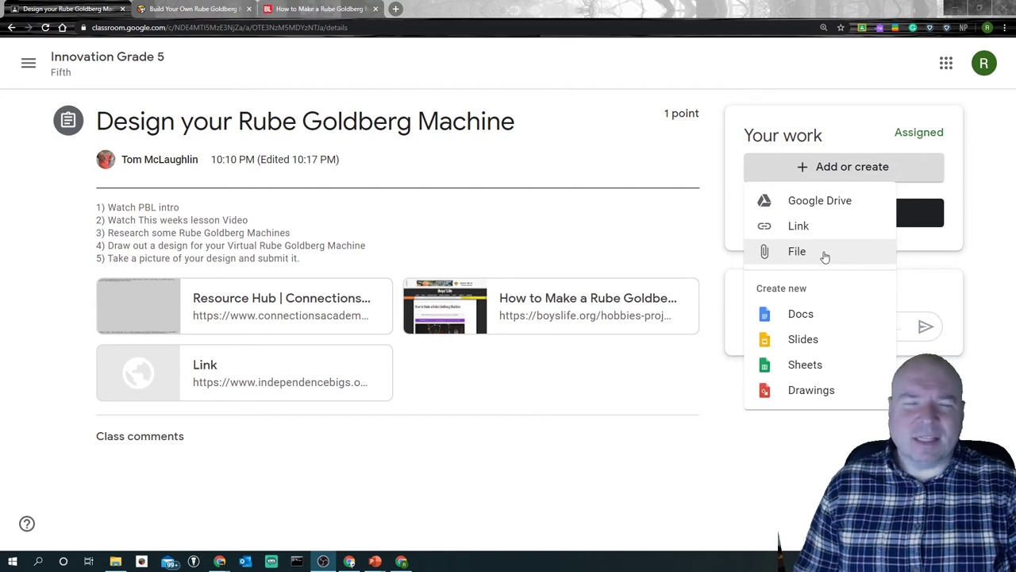
- Upload WorkSpace.jpg from the device as the assignment's attached work
left_click(825, 254)
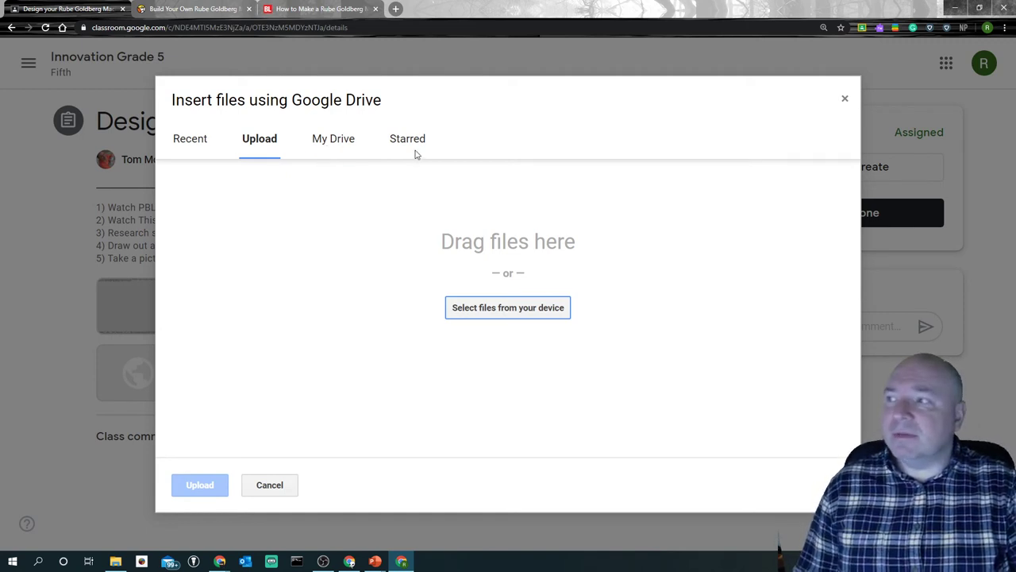
left_click(204, 142)
left_click(240, 141)
left_click(324, 146)
left_click(272, 145)
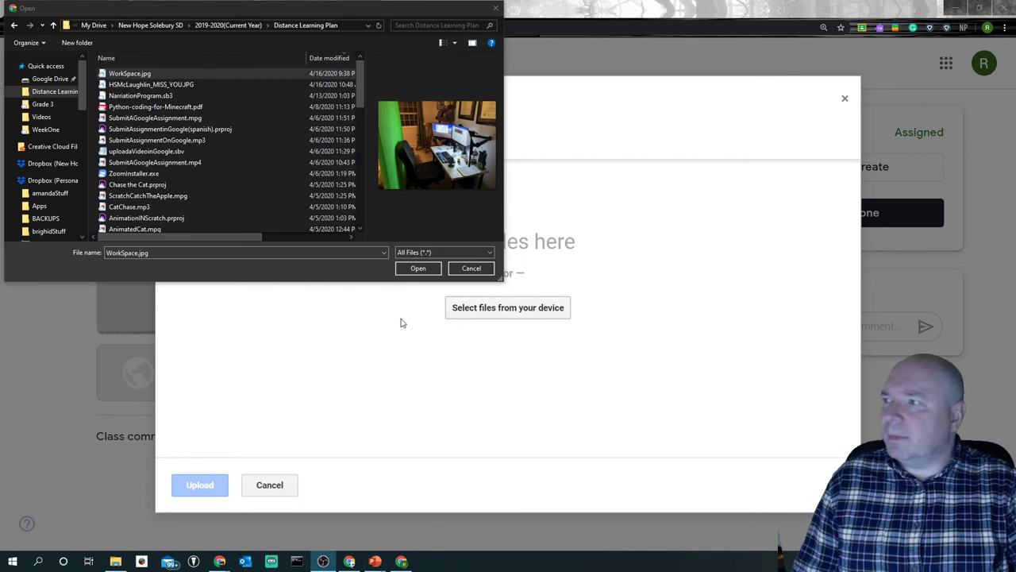
left_click(410, 270)
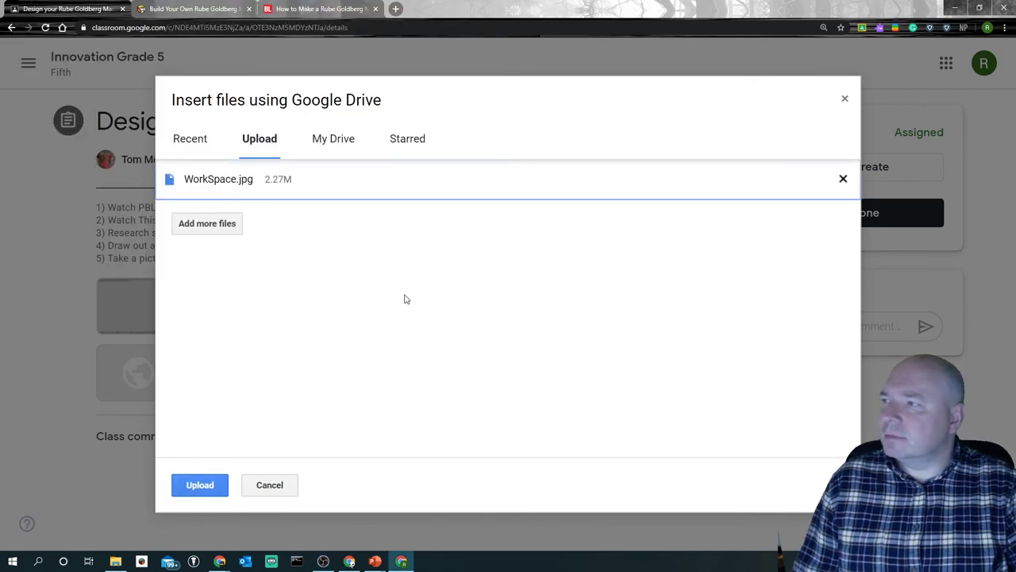
left_click(198, 486)
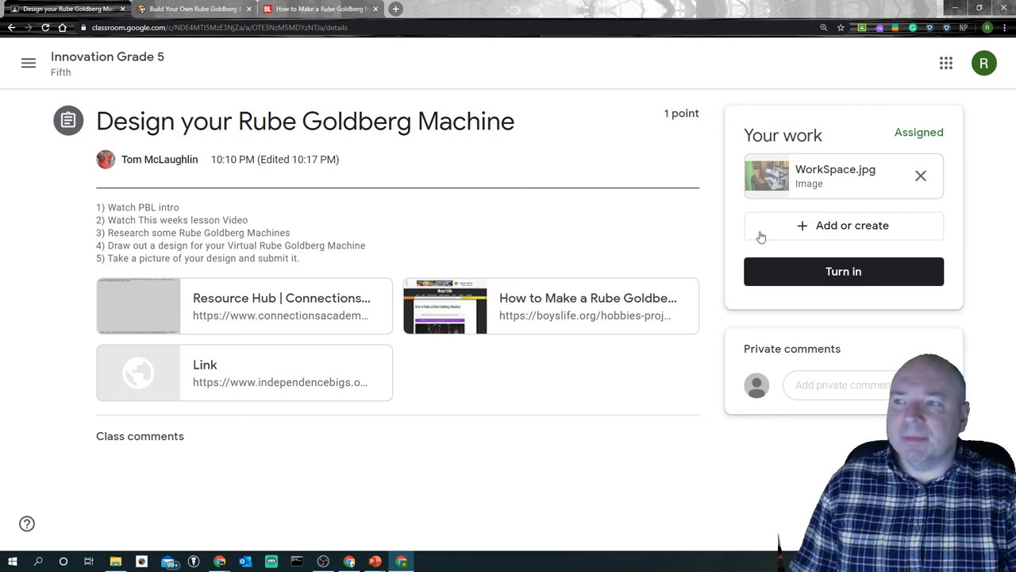
- Turn in the assignment with WorkSpace.jpg and confirm the submission
left_click(826, 273)
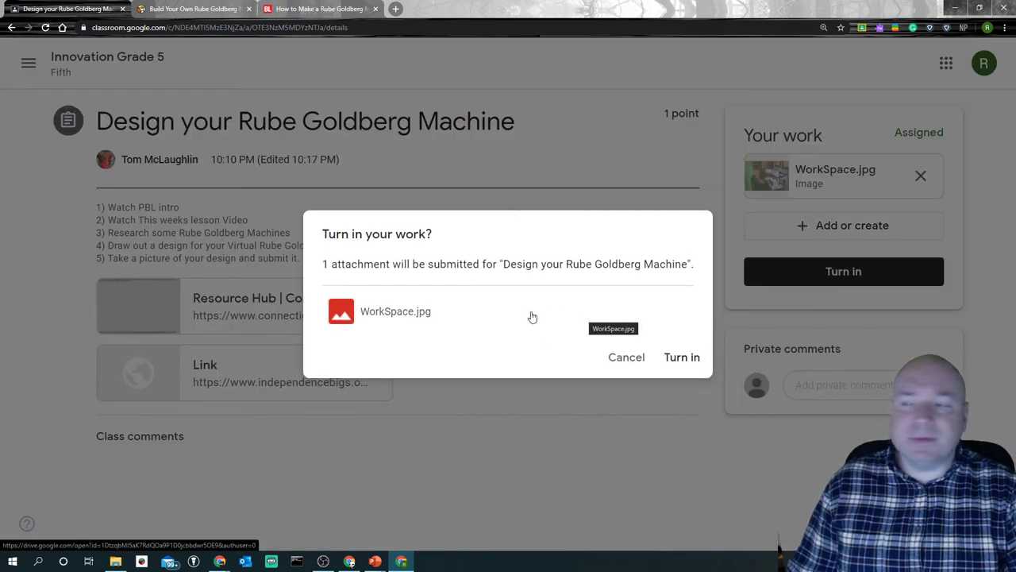
left_click(681, 359)
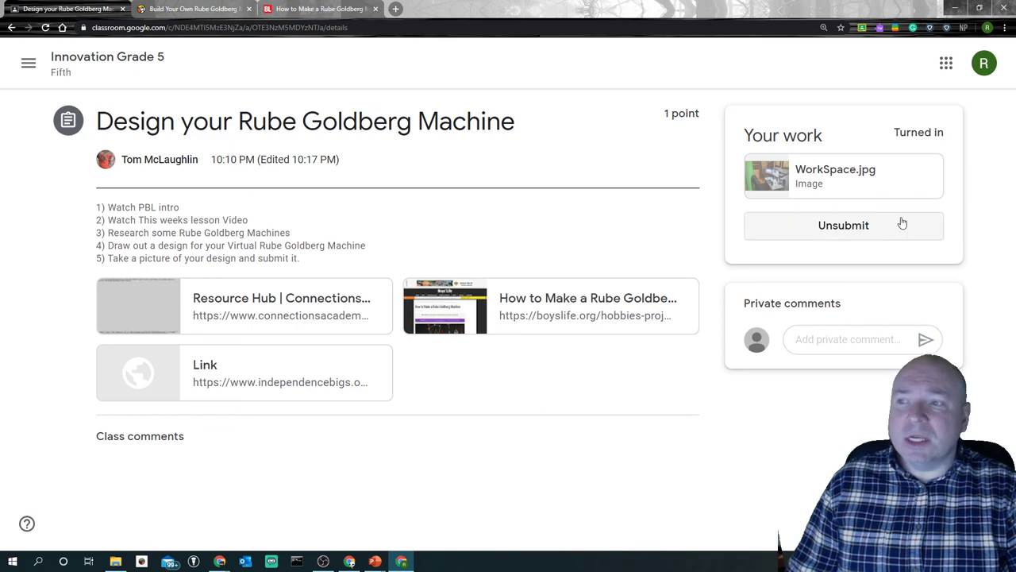
- Unsubmit the work back to Assigned, then open and dismiss the Add or create menu
left_click(879, 232)
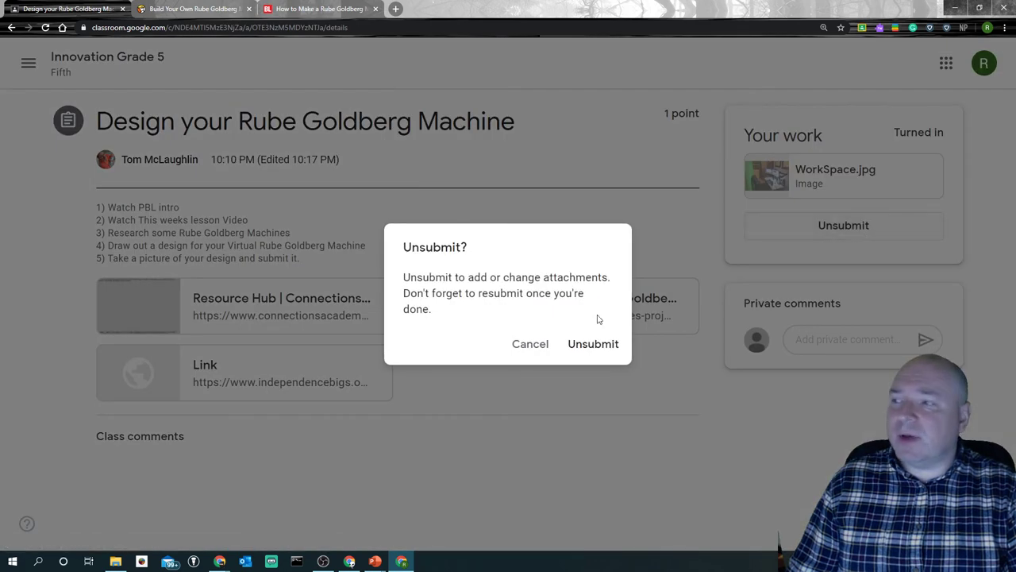
left_click(601, 344)
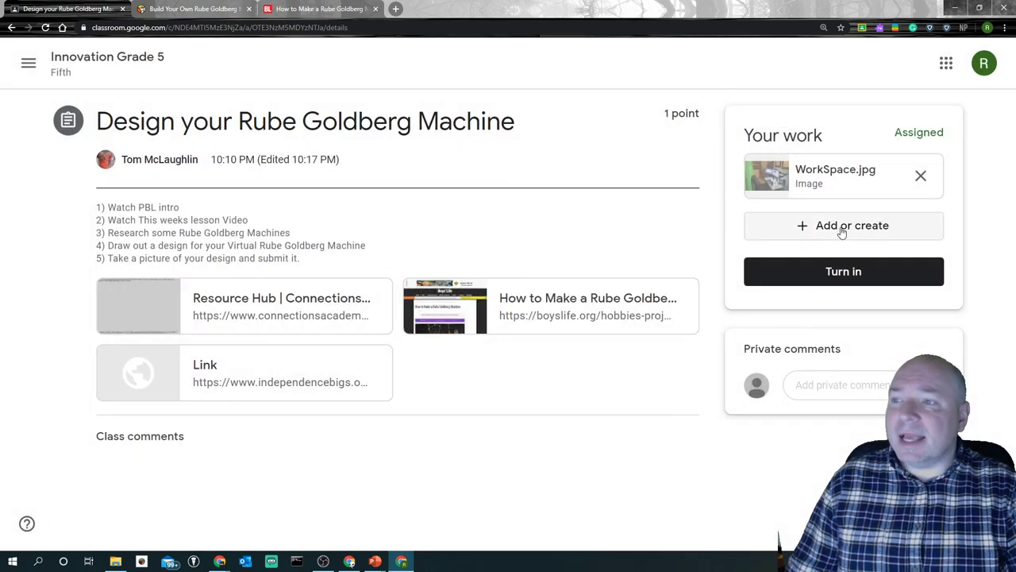
left_click(841, 229)
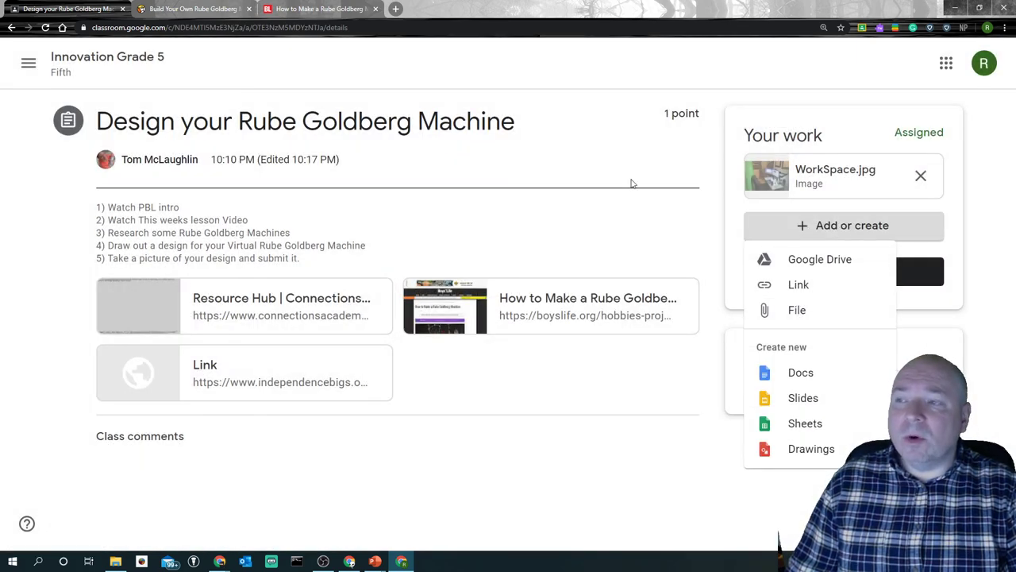
left_click(666, 238)
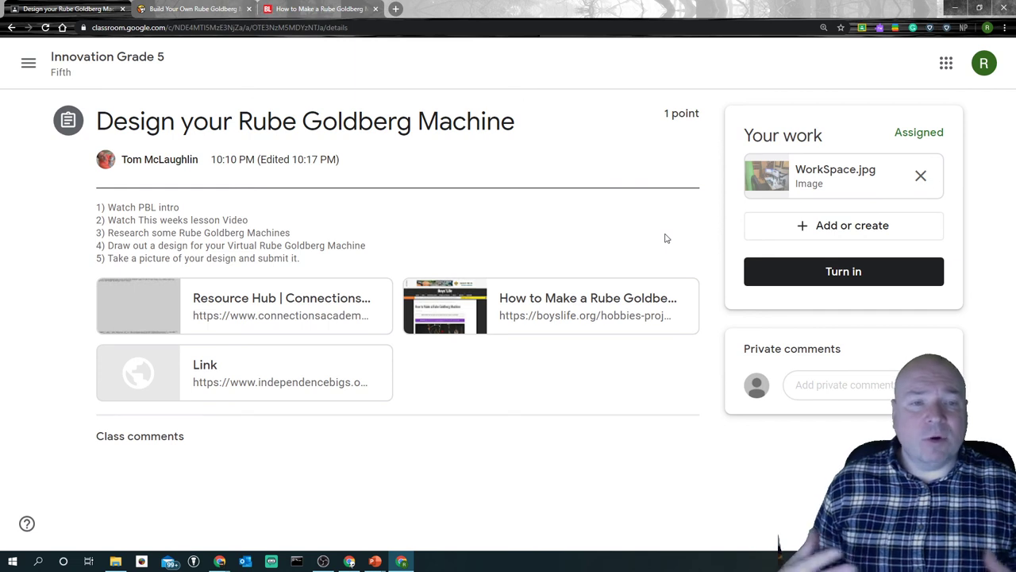